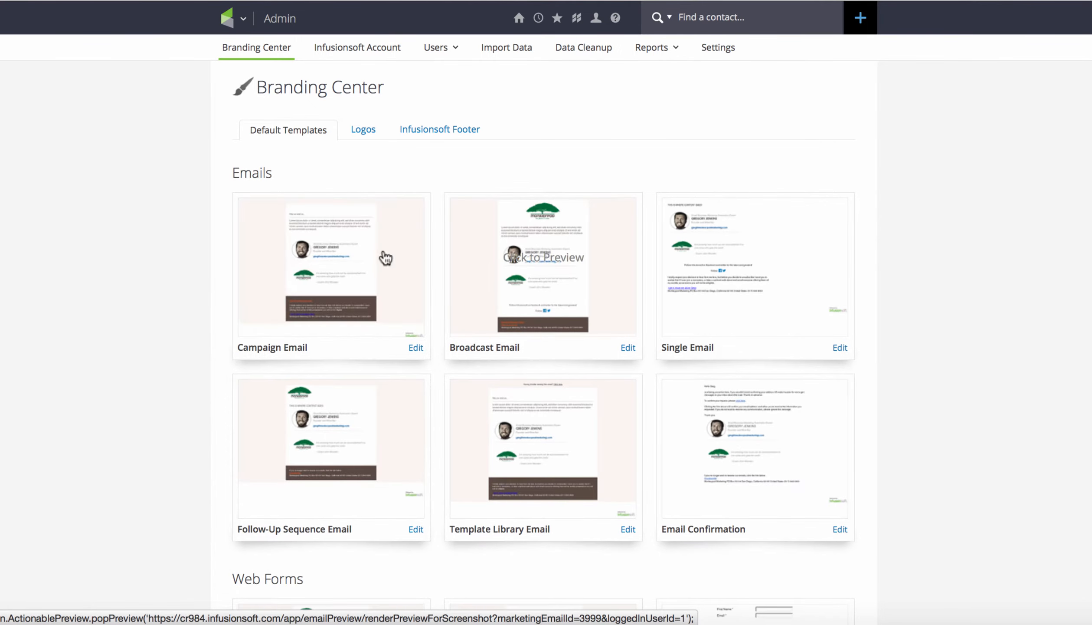
Preview the default Campaign Email template down to its footer address, and close the preview
click(371, 246)
scroll(565, 340, down, 5)
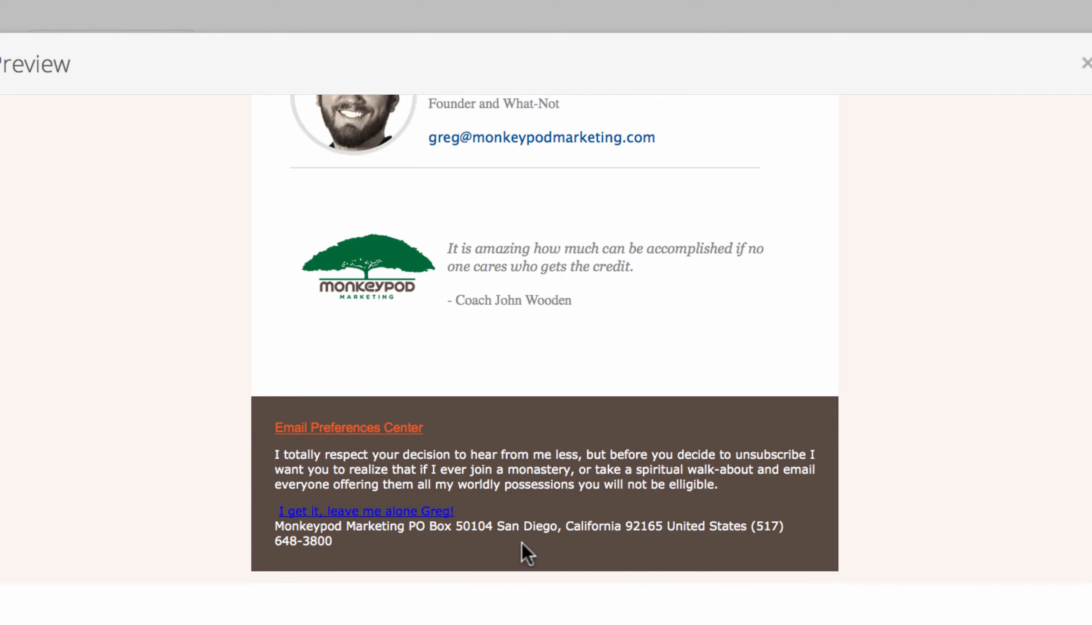
click(1087, 64)
Open the Email Defaults page of the Marketing settings
click(247, 18)
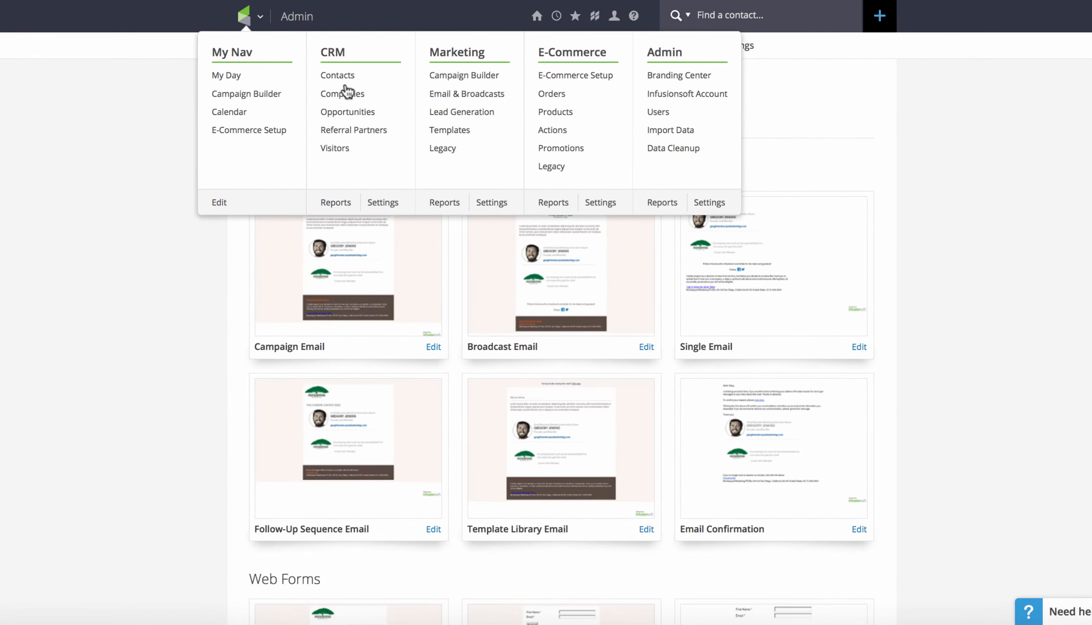
click(489, 203)
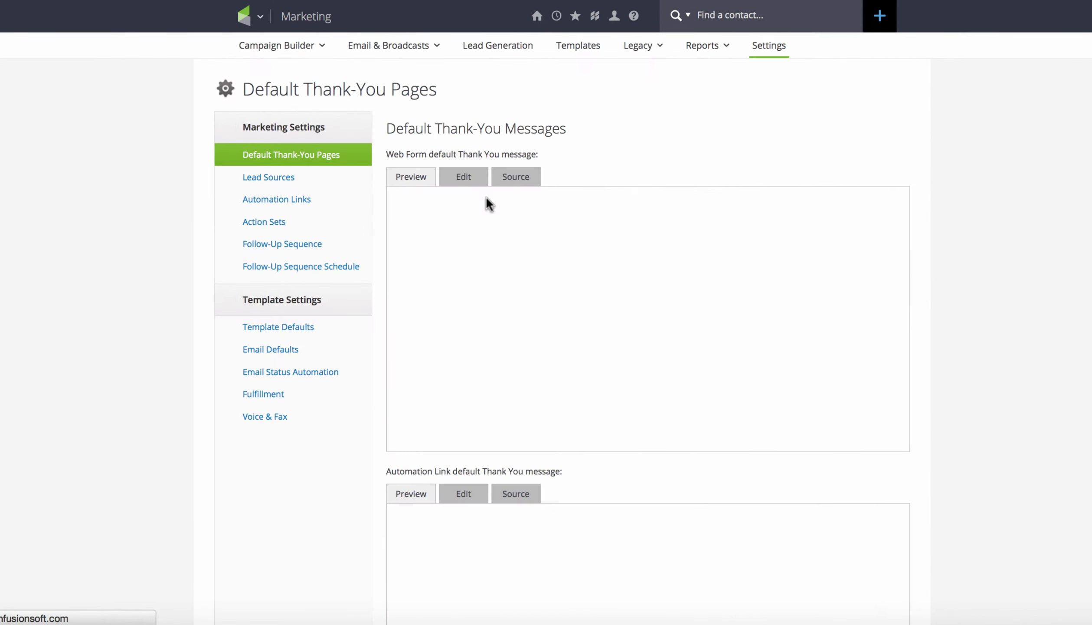
click(317, 347)
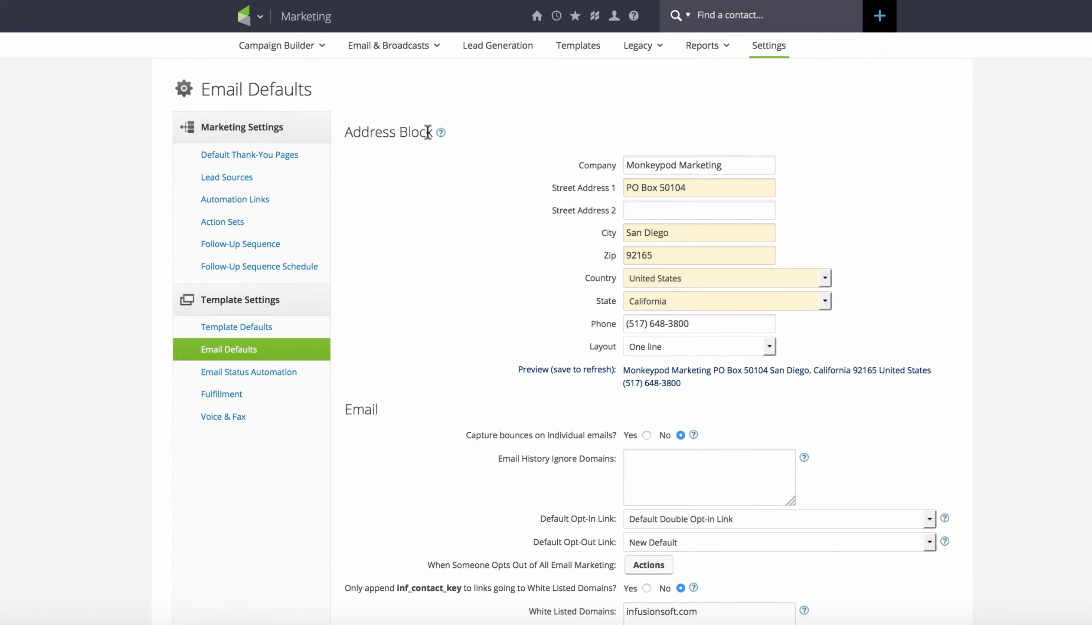
Review the Address Block in the email defaults, starting with its company name, and save the settings
drag(737, 165, 570, 164)
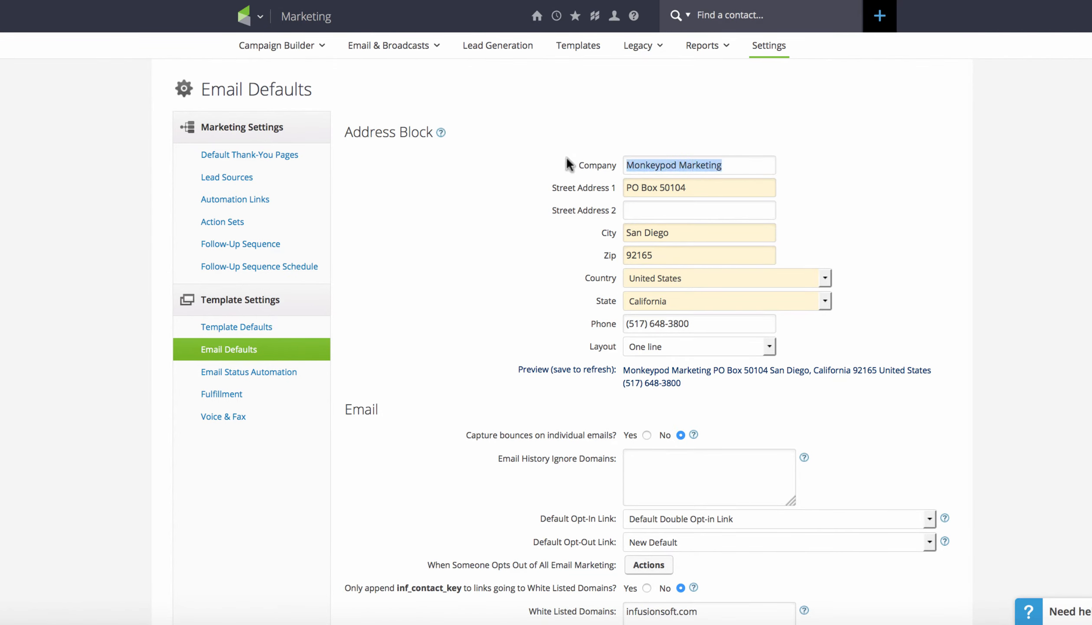
click(570, 164)
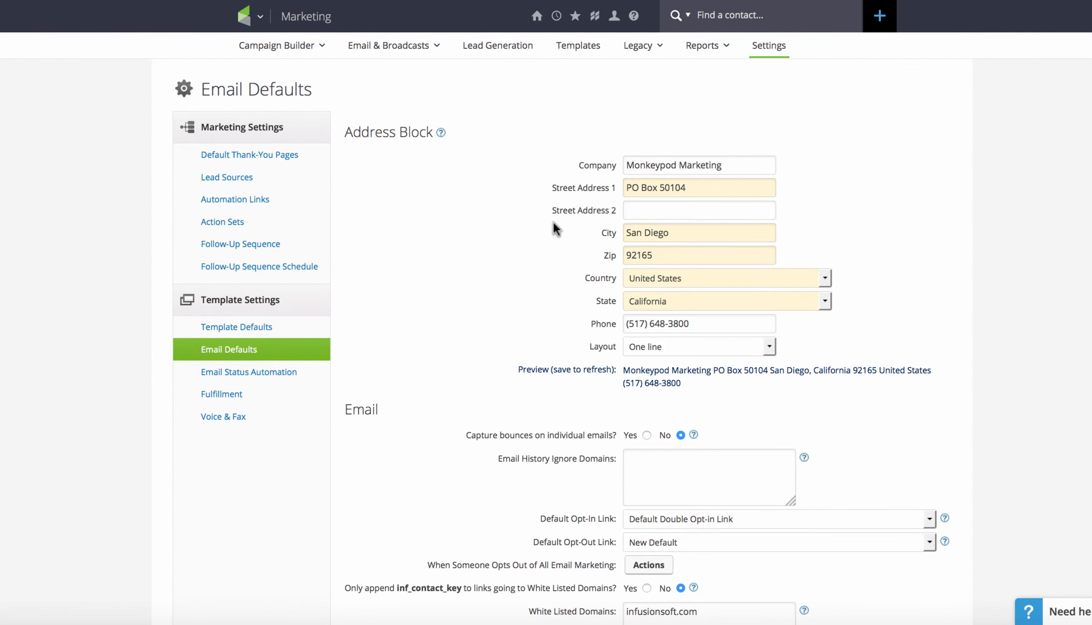
scroll(705, 184, down, 2)
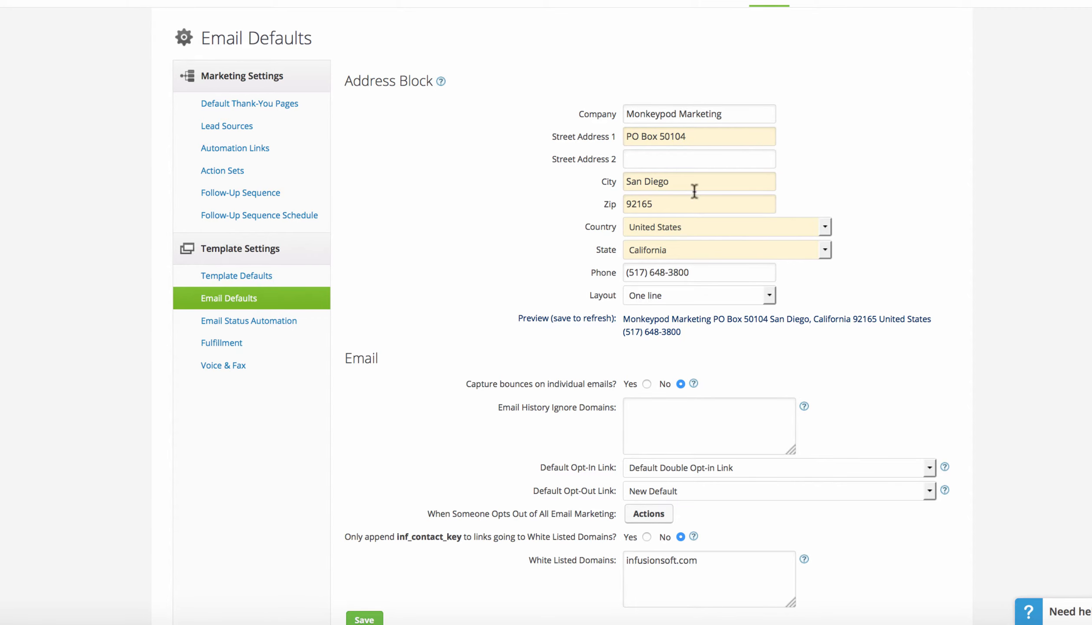
scroll(549, 245, down, 2)
click(364, 569)
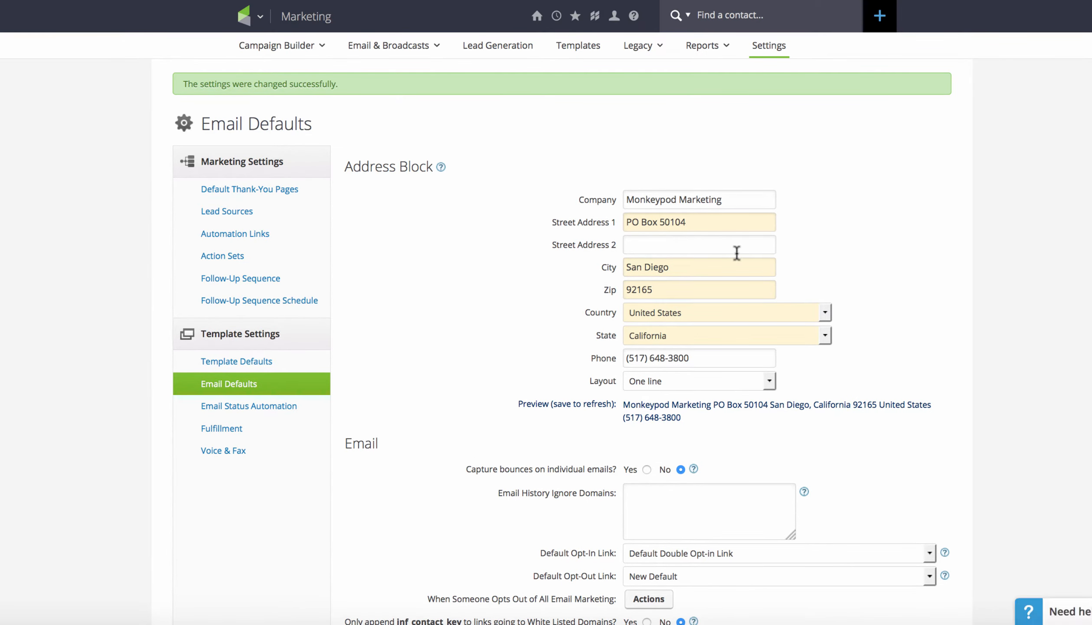
drag(739, 198, 592, 196)
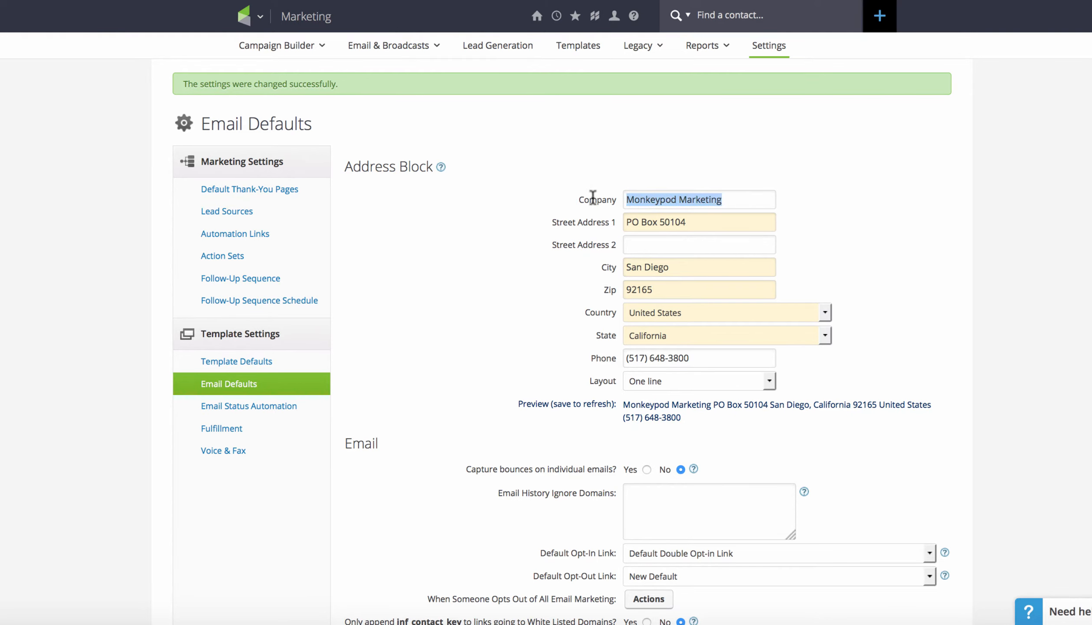
scroll(592, 197, down, 1)
click(592, 196)
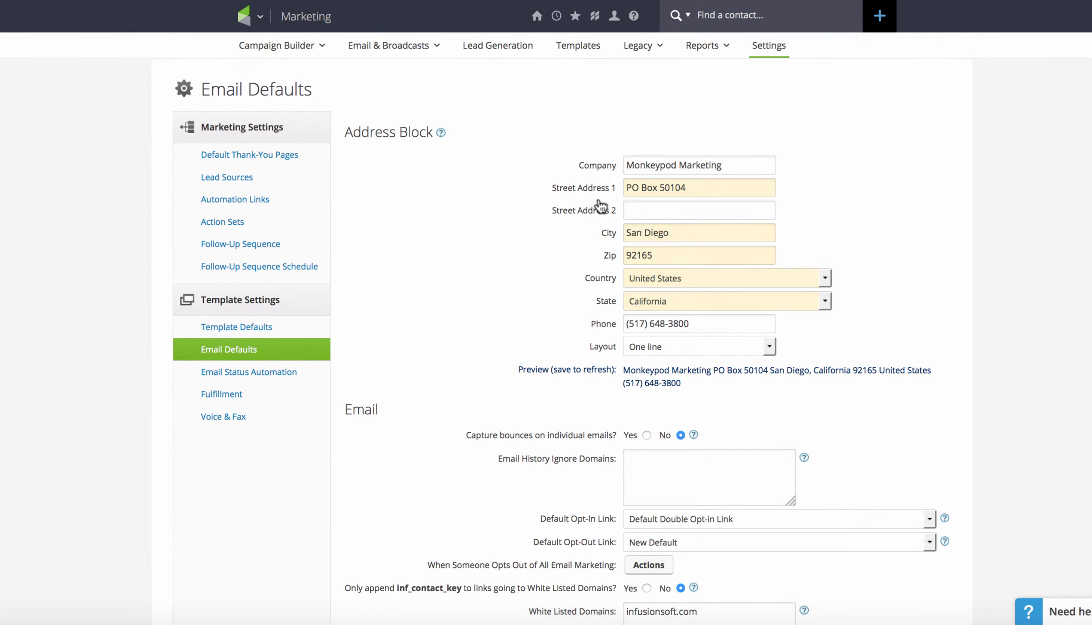
Open your own user profile for editing and look over its personal info, address and phone fields
mouse_move(245, 19)
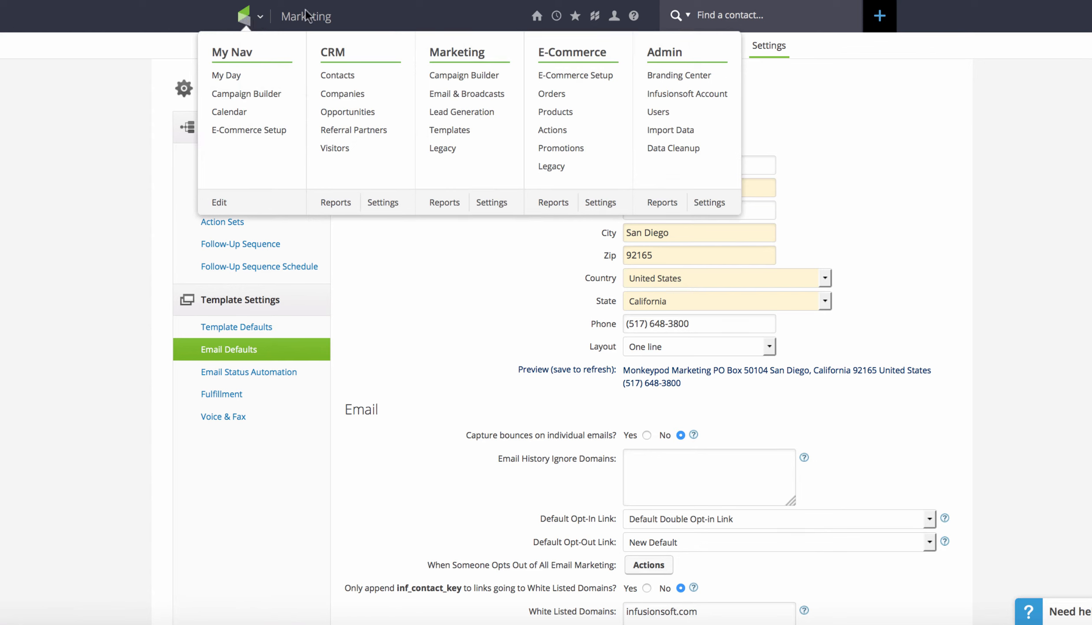
mouse_move(612, 26)
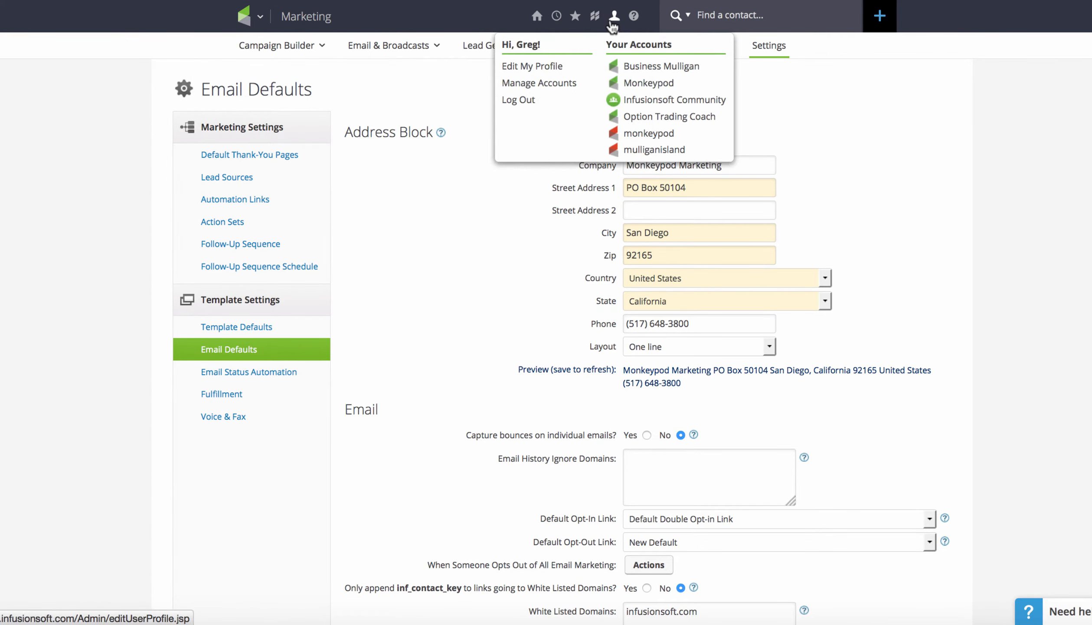
click(575, 67)
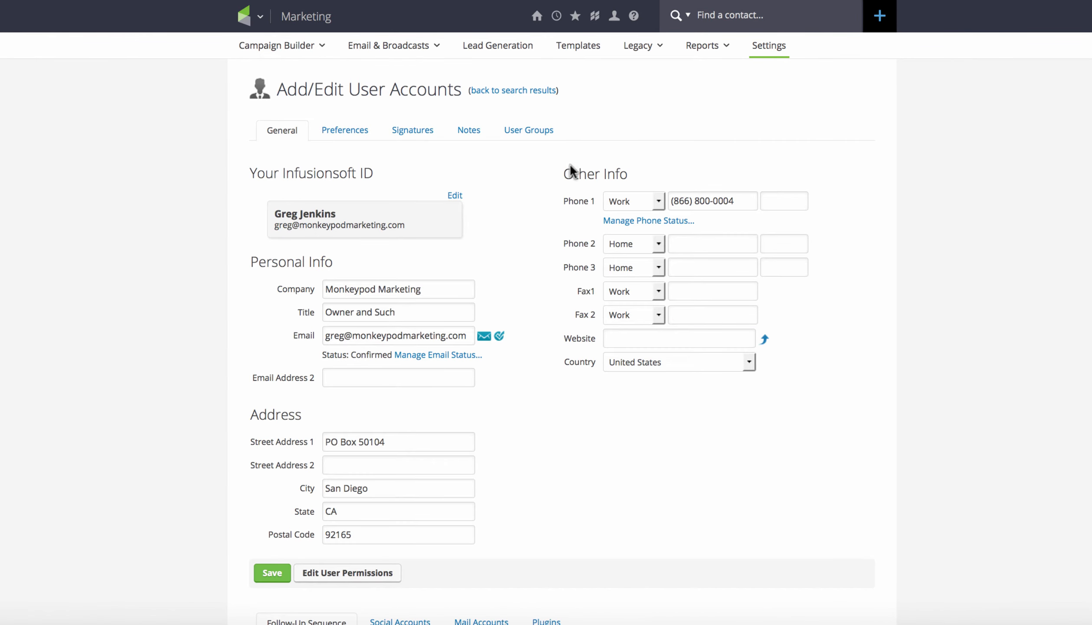
scroll(523, 342, down, 2)
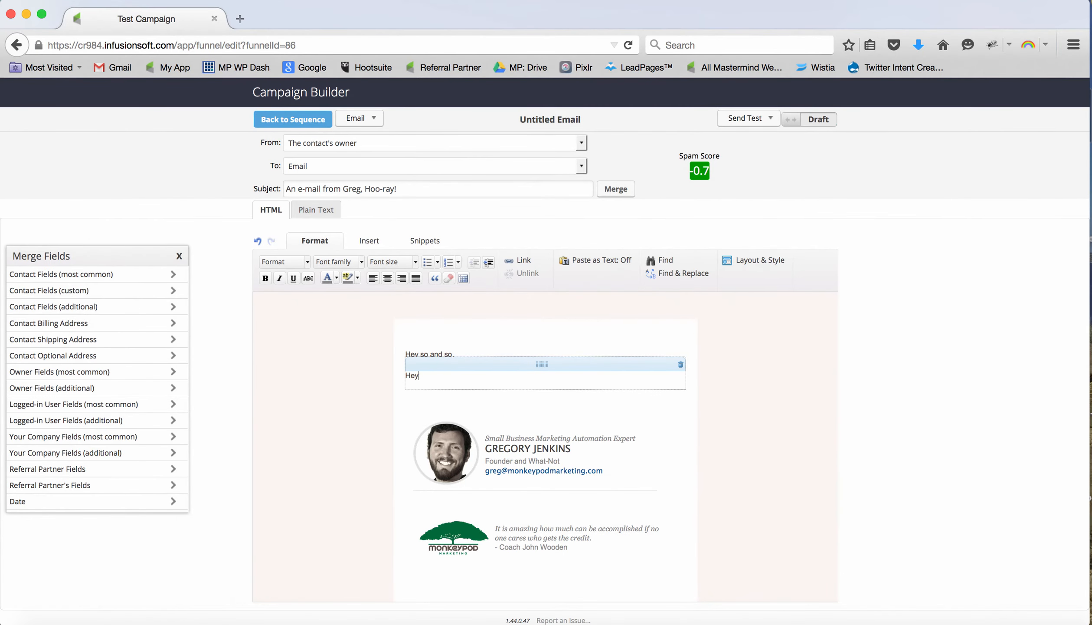
In the campaign email body, continue the "Hey" line with "it's" followed by the owner's First Name merge field and a comma
text('s)
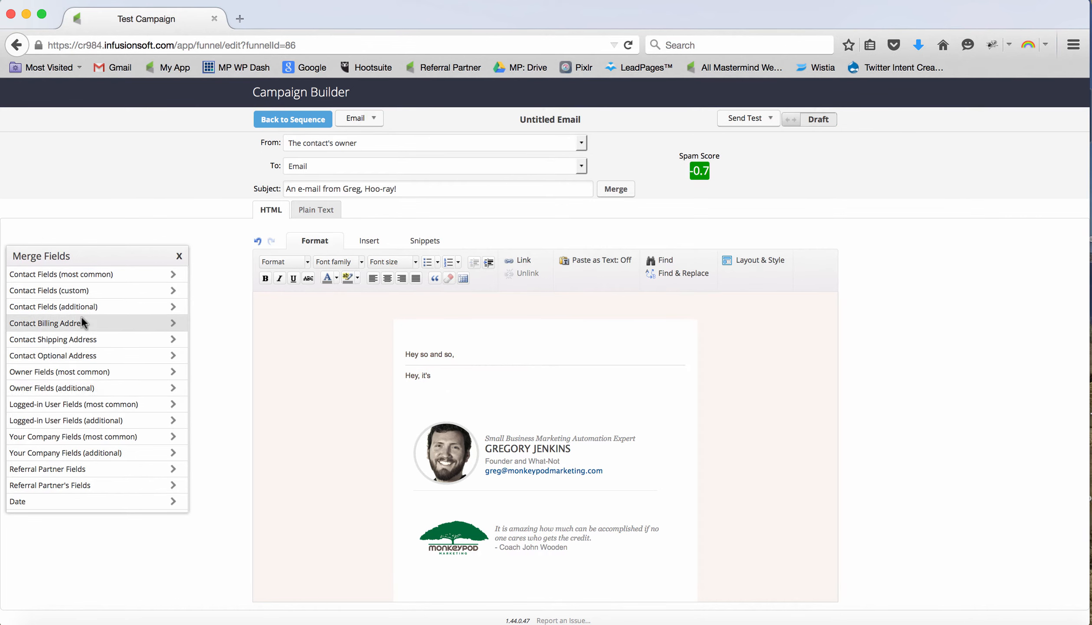
click(87, 373)
click(87, 290)
click(46, 274)
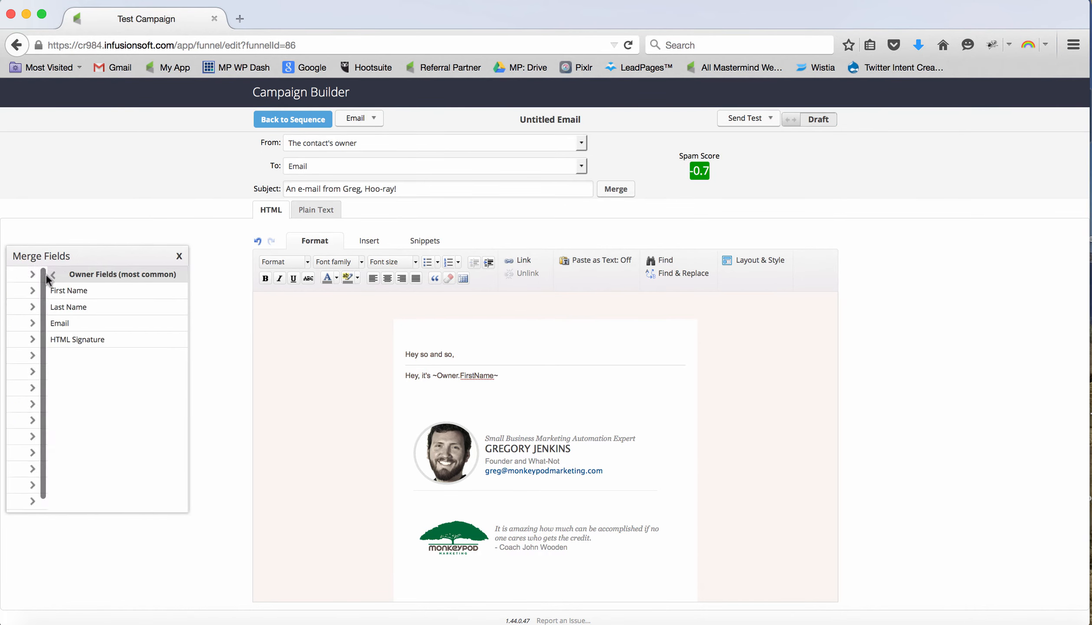
text(, ove)
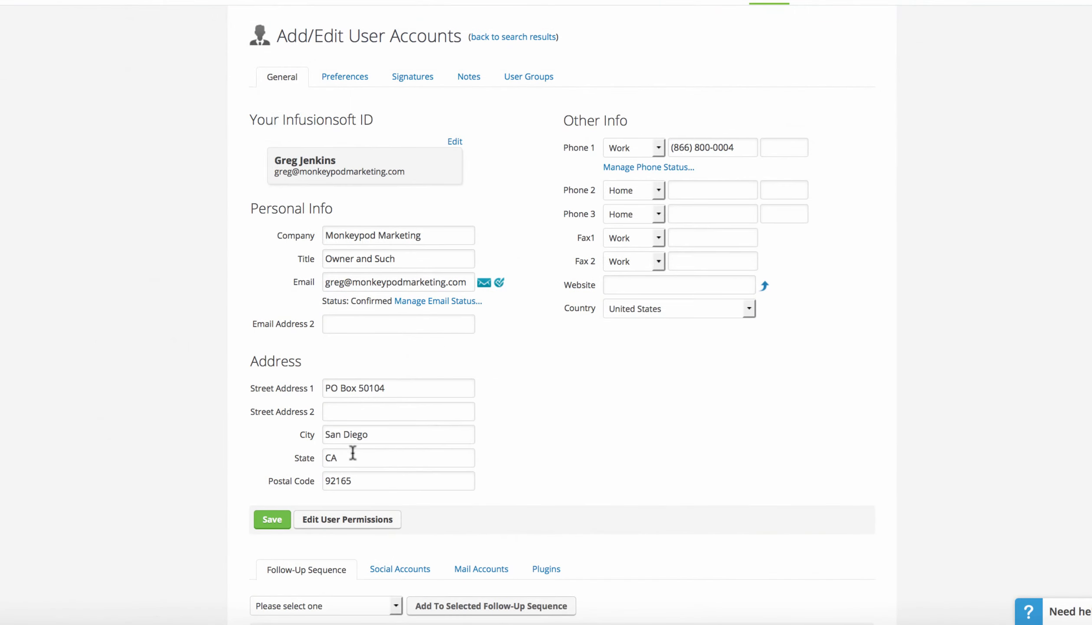
Open the general application settings for Admin and examine the Company Info section
scroll(545, 420, up, 2)
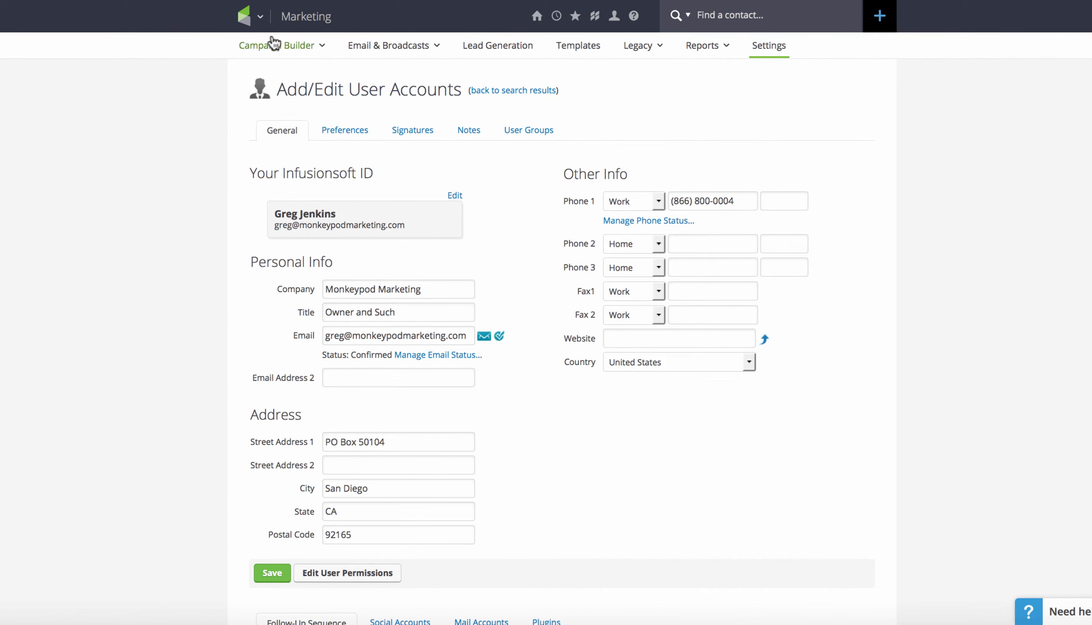
click(244, 16)
mouse_move(245, 19)
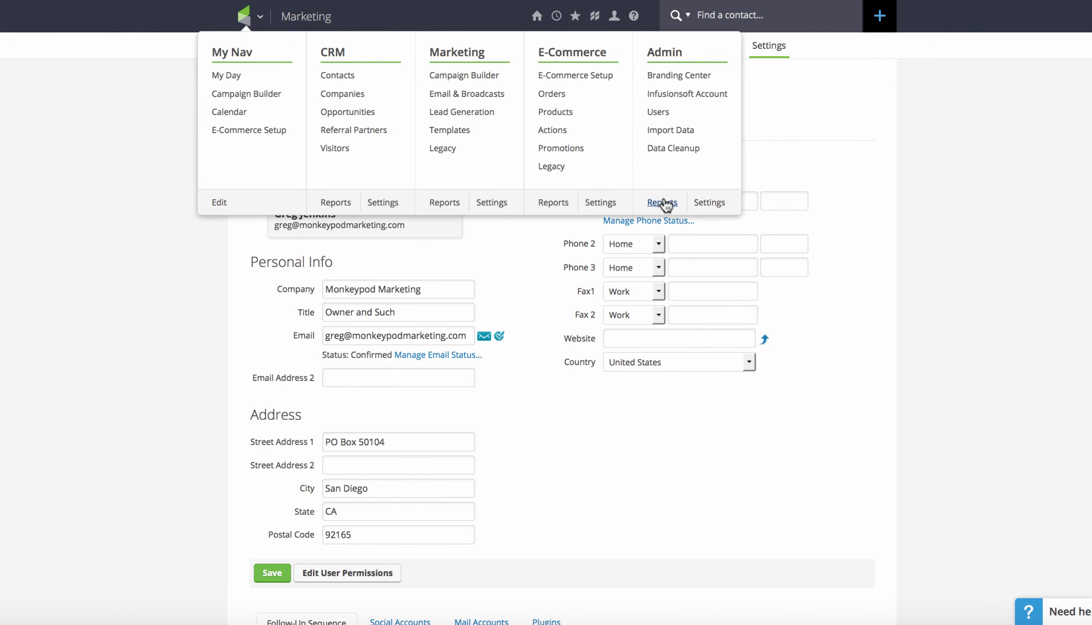
click(709, 207)
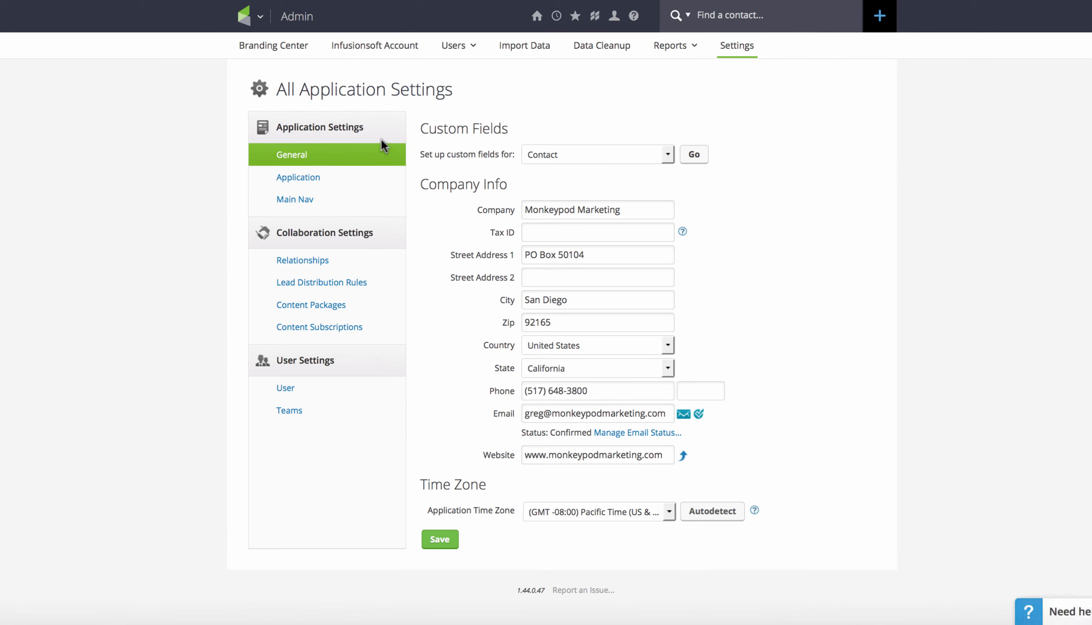
drag(419, 187, 516, 181)
click(614, 17)
drag(513, 183, 415, 183)
click(445, 186)
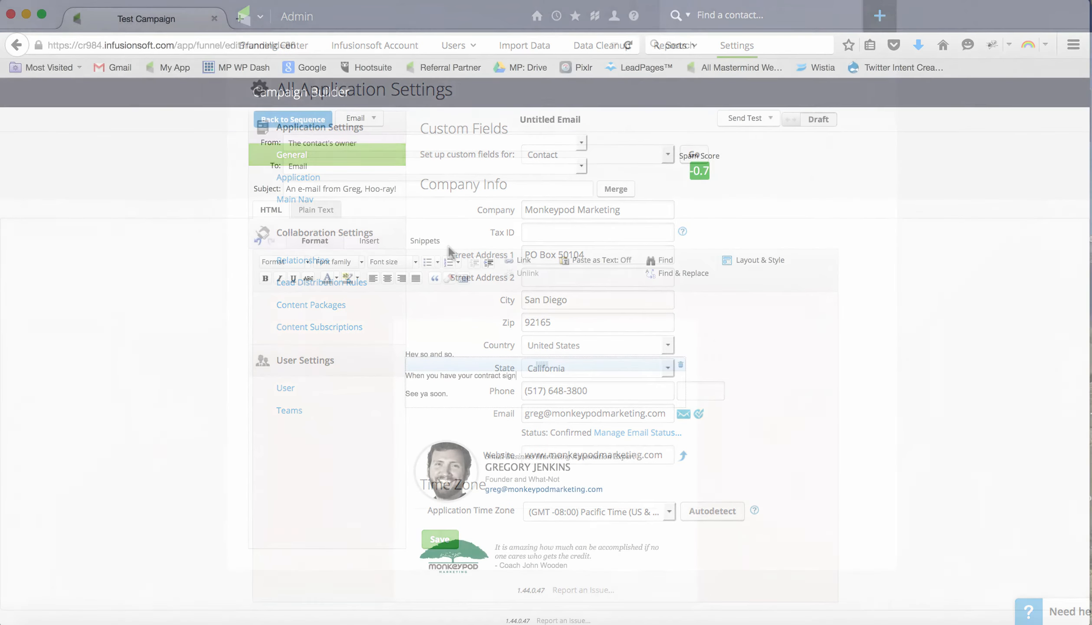
Complete the email sentence "When you have your contract signed send it to us at:" and insert the Company merge field below it
text(ed send it to us at:)
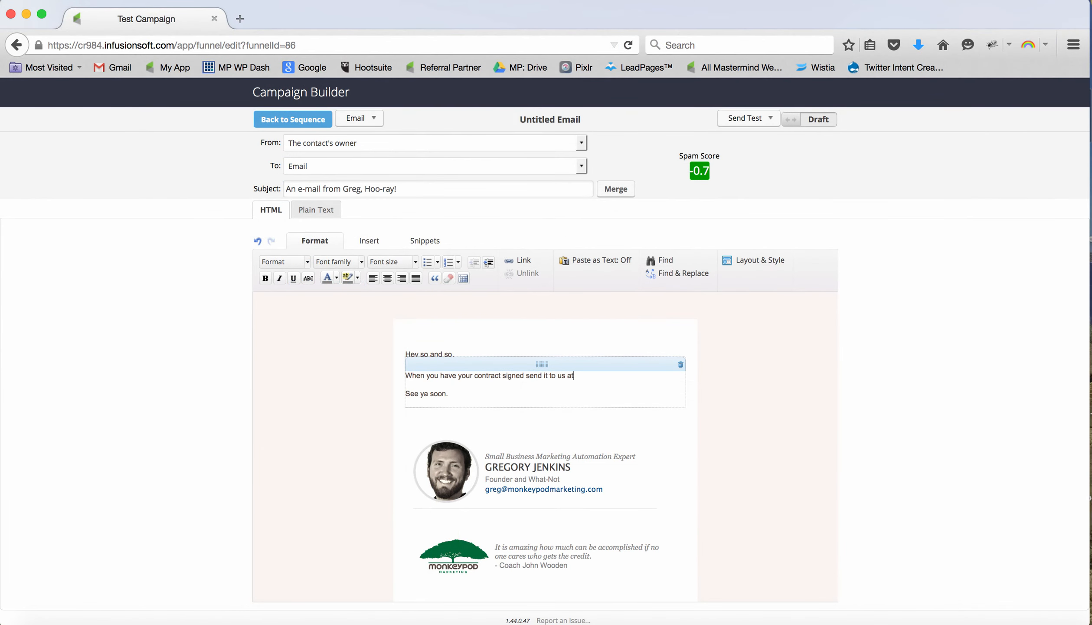
key(Return)
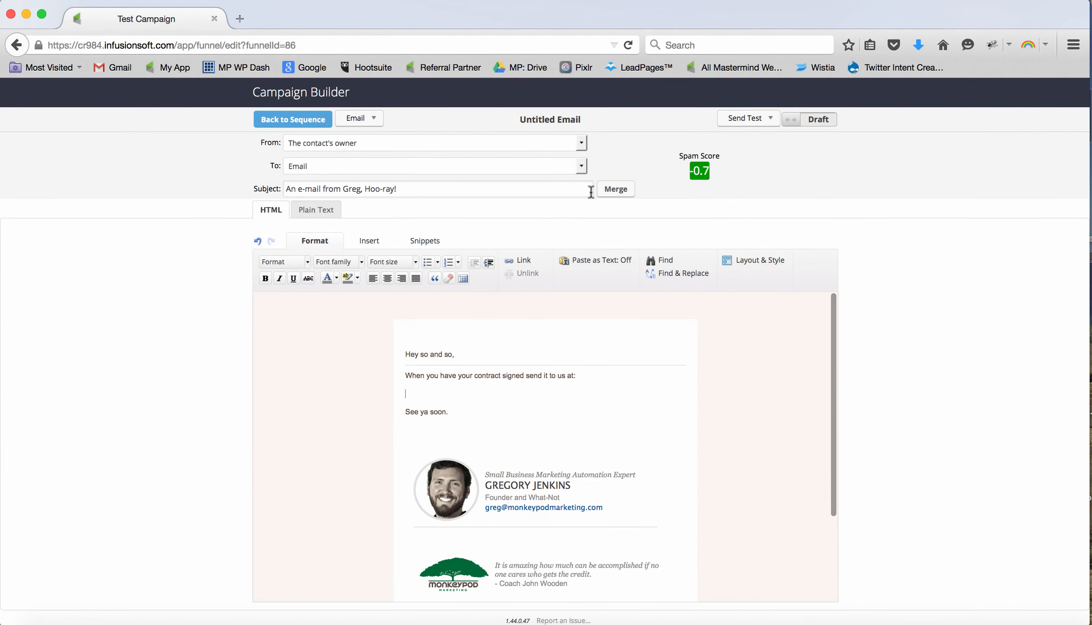
click(615, 189)
click(110, 434)
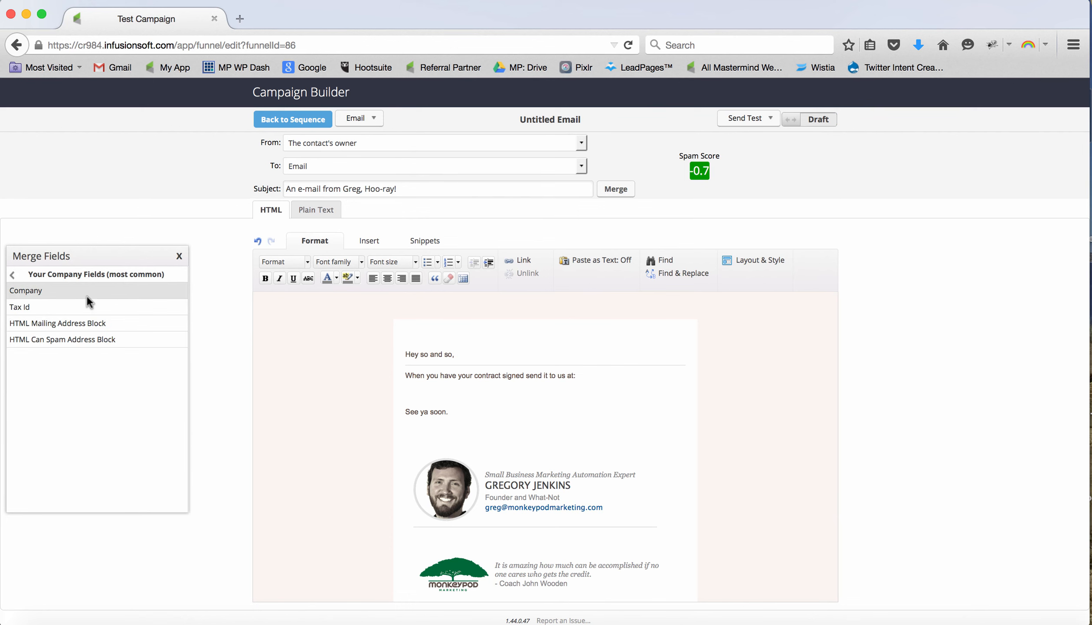
click(86, 295)
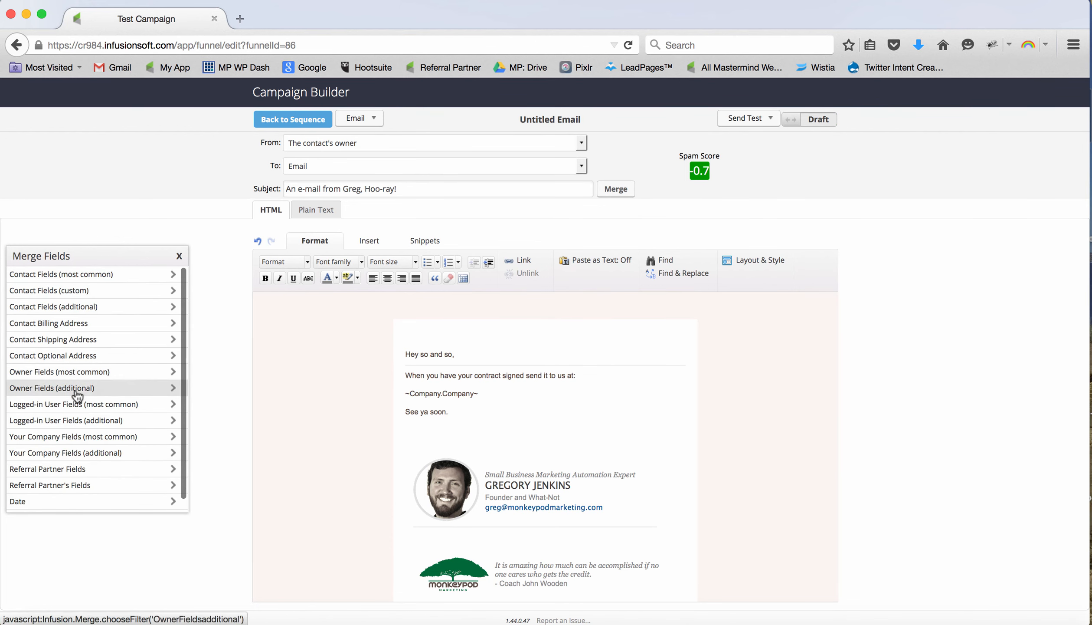
Insert the company's Street Address 1 merge field on its own line below the company name
click(78, 452)
click(54, 326)
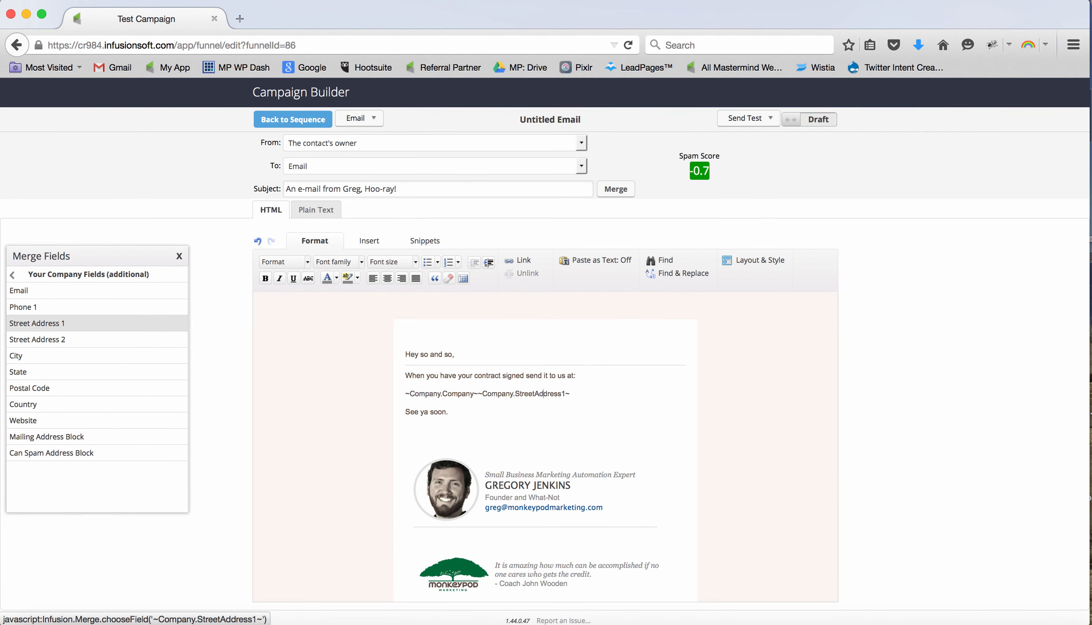
key(shift+Return)
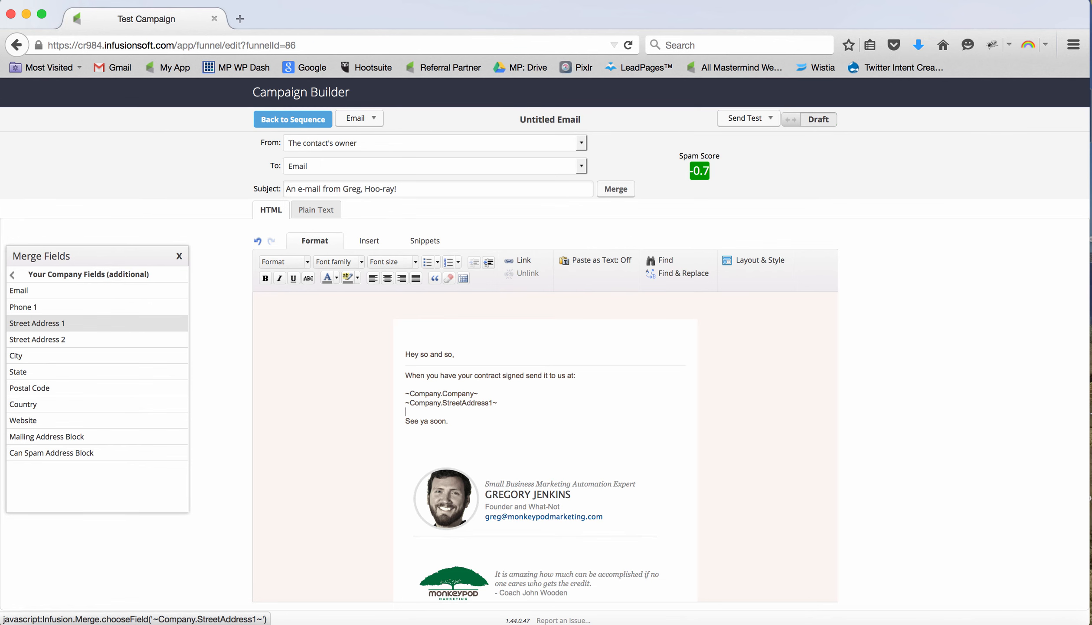
Add the company's City and State merge fields on one line separated by a comma, followed by the Postal Code field
click(13, 355)
text(,)
click(13, 371)
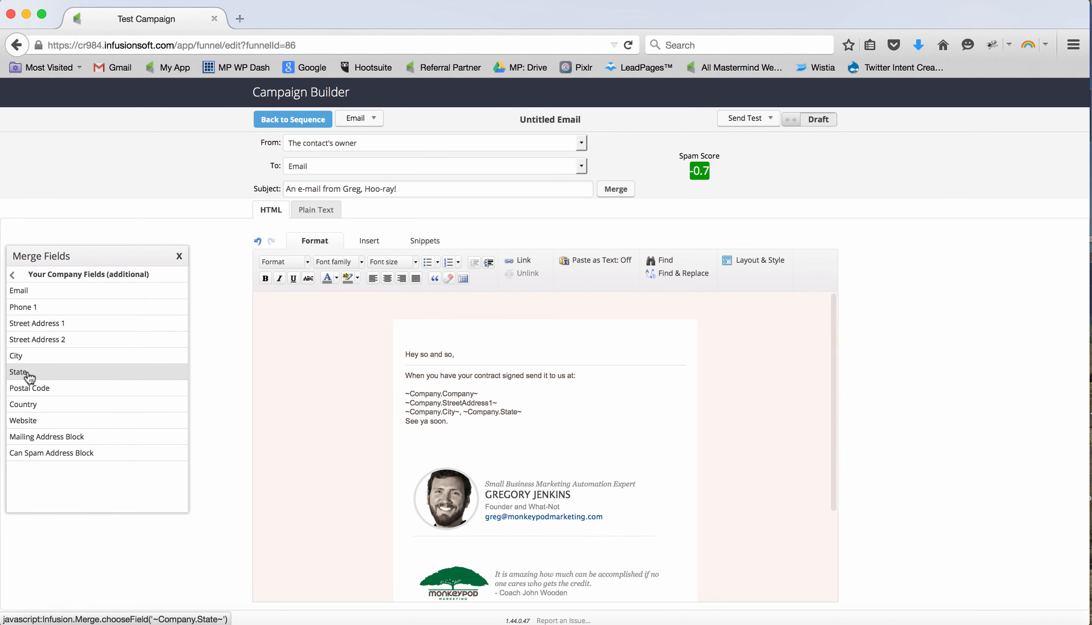
key(shift+Return)
click(41, 389)
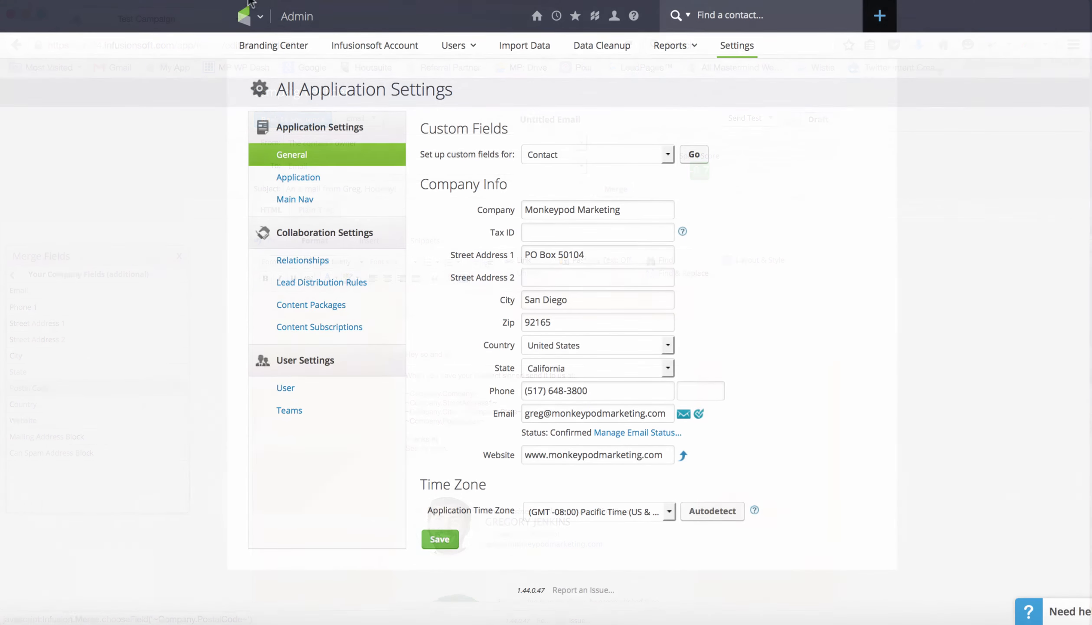
Open the main navigation from the application settings page
click(245, 16)
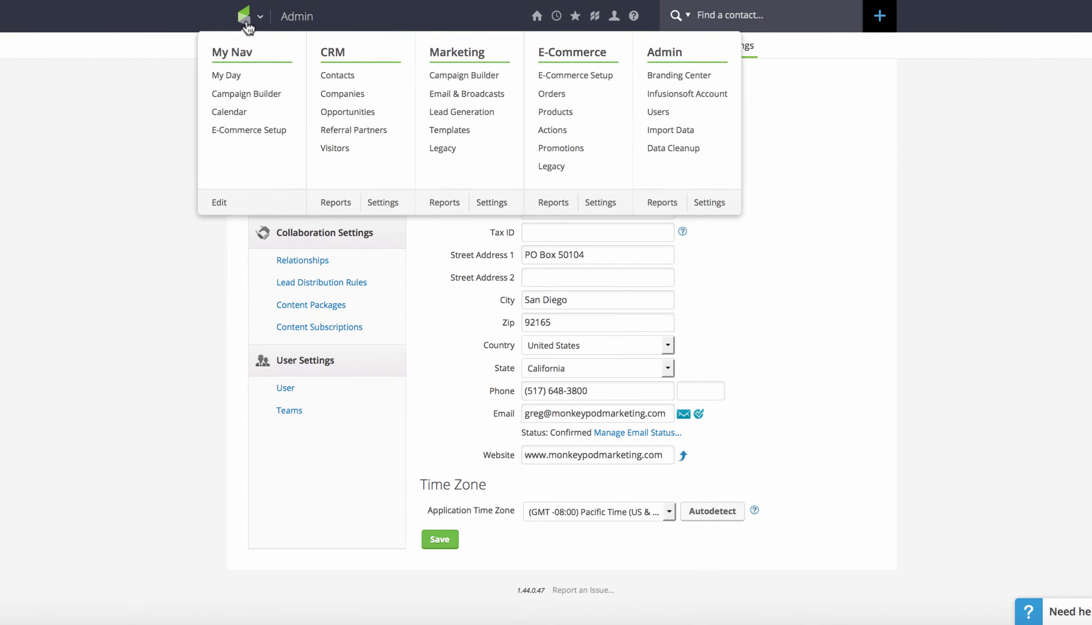